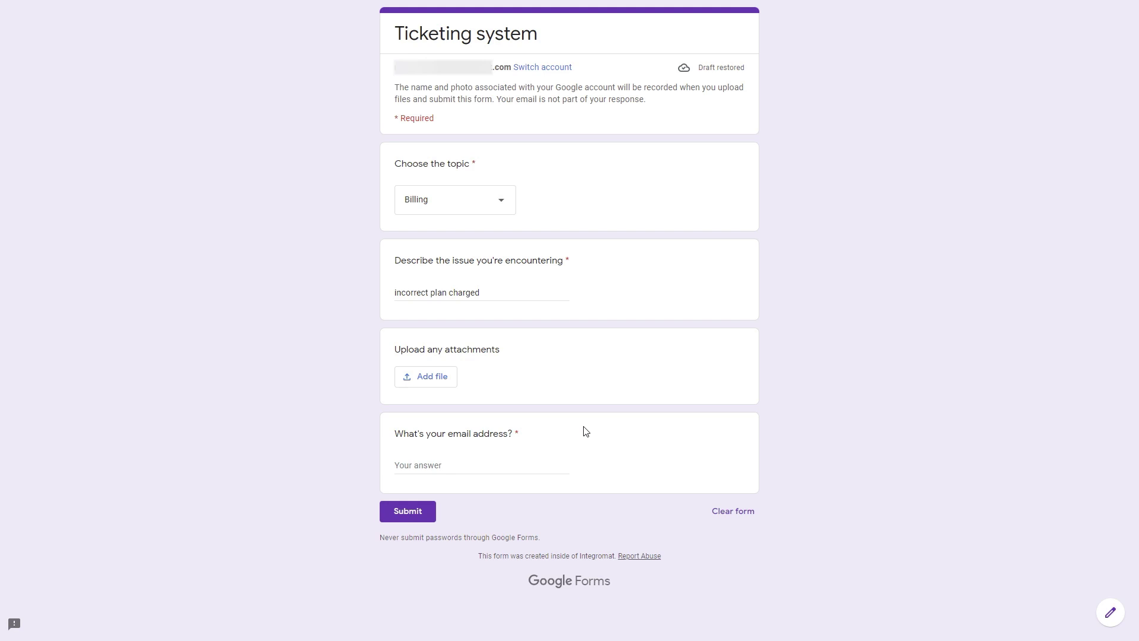
# Leave Billing selected in the form's 'Choose the topic' dropdown
pyautogui.click(488, 208)
pyautogui.click(576, 287)
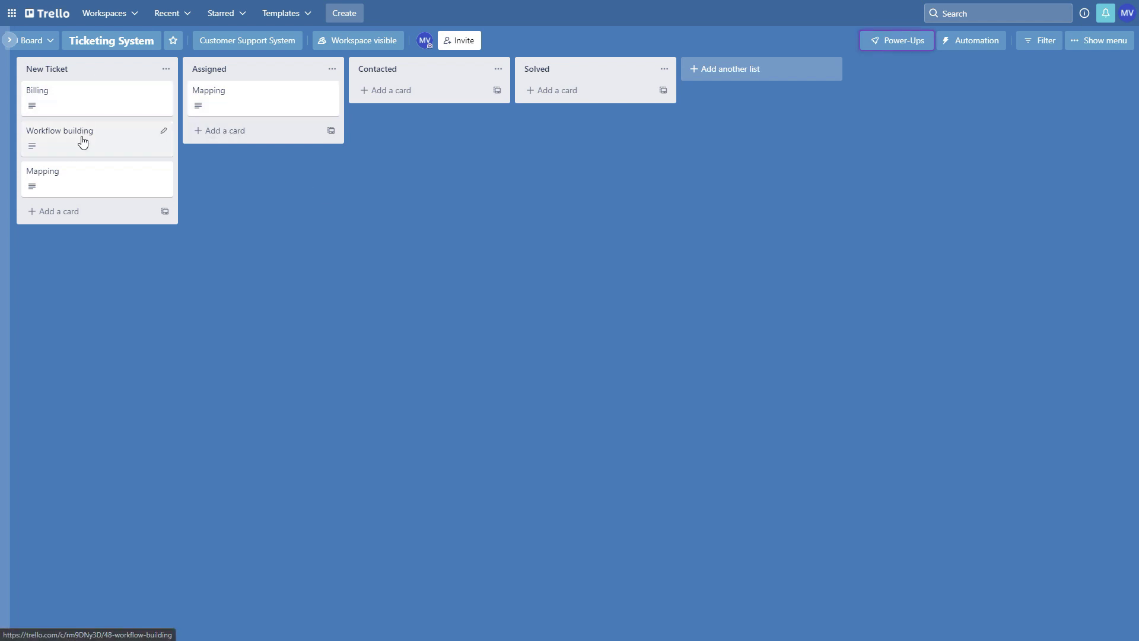
# Drag the Billing ticket card from New Ticket onto the Assigned list
pyautogui.moveTo(83, 109); pyautogui.dragTo(271, 118)
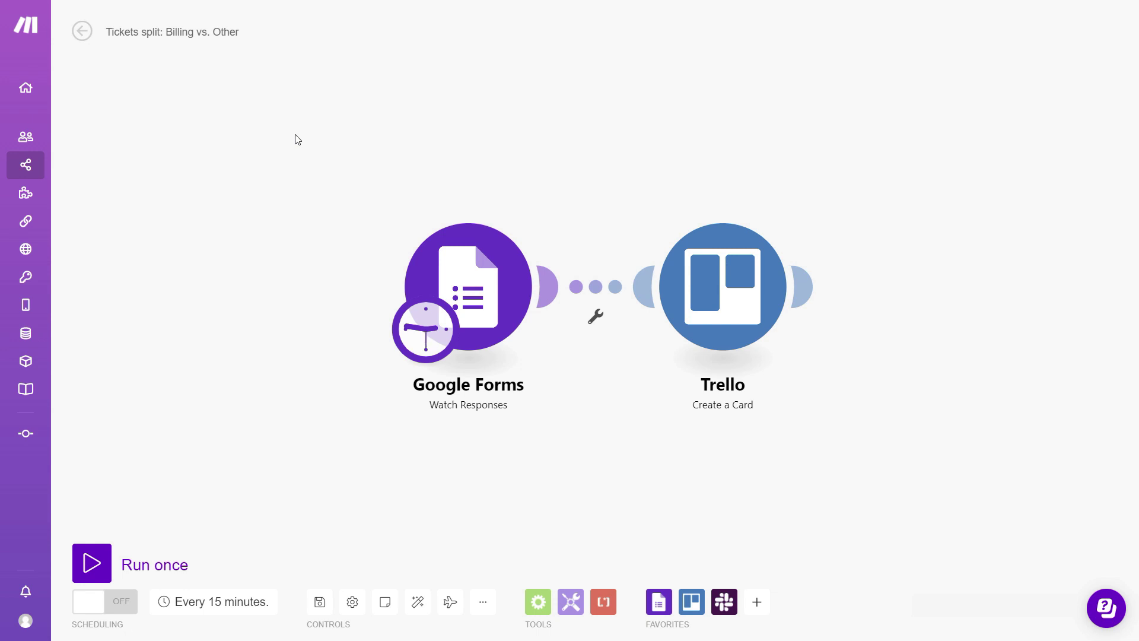
# Attach a Slack 'Create a Message' module after Trello 'Create a Card'
pyautogui.click(806, 294)
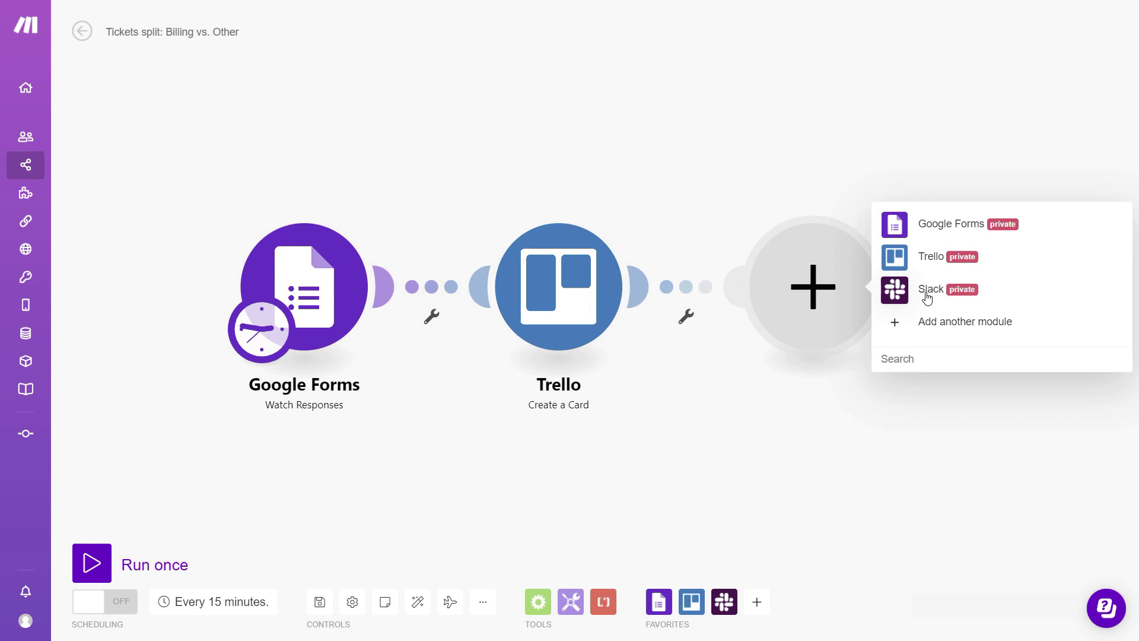
pyautogui.click(927, 297)
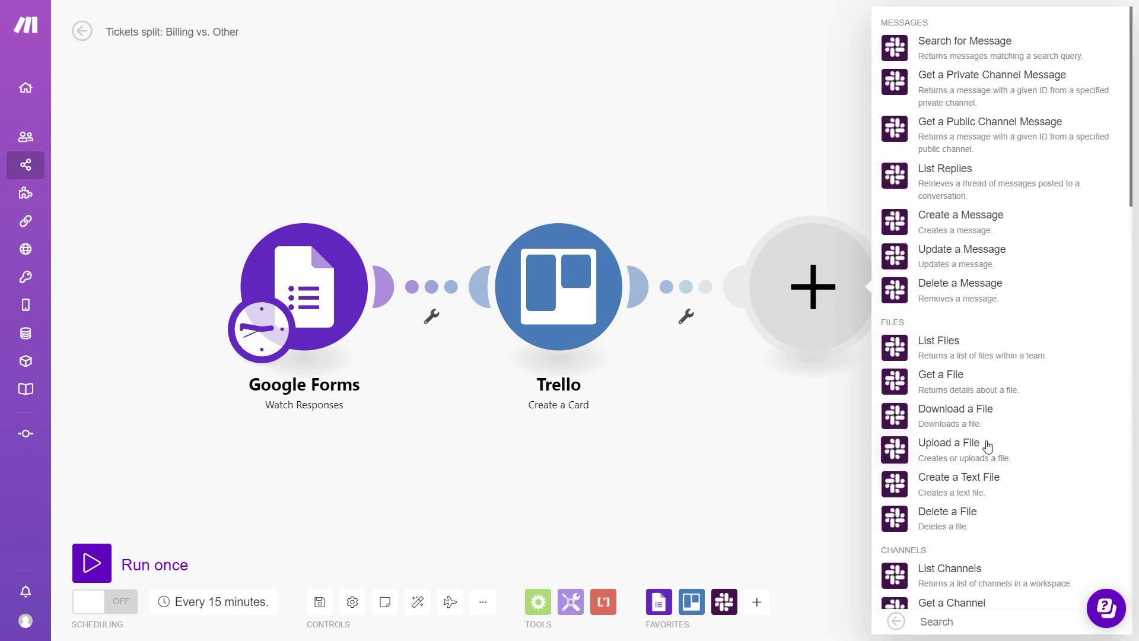
pyautogui.click(985, 220)
pyautogui.press('Escape')
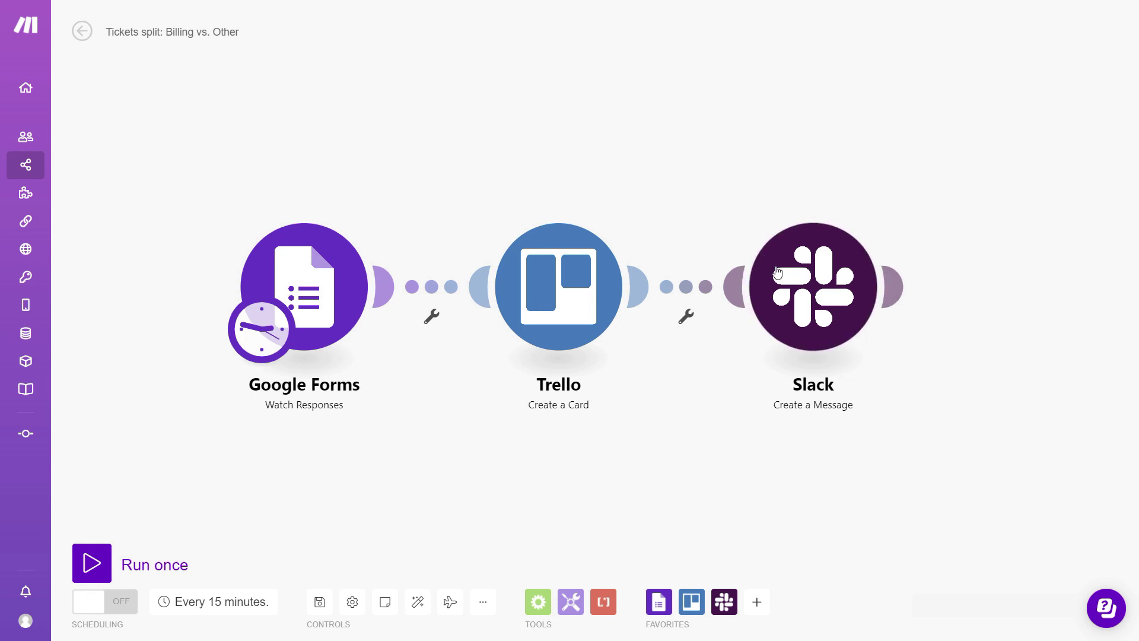
# Copy the Slack 'Create a Message' module and paste a duplicate onto the canvas
pyautogui.rightClick(796, 282)
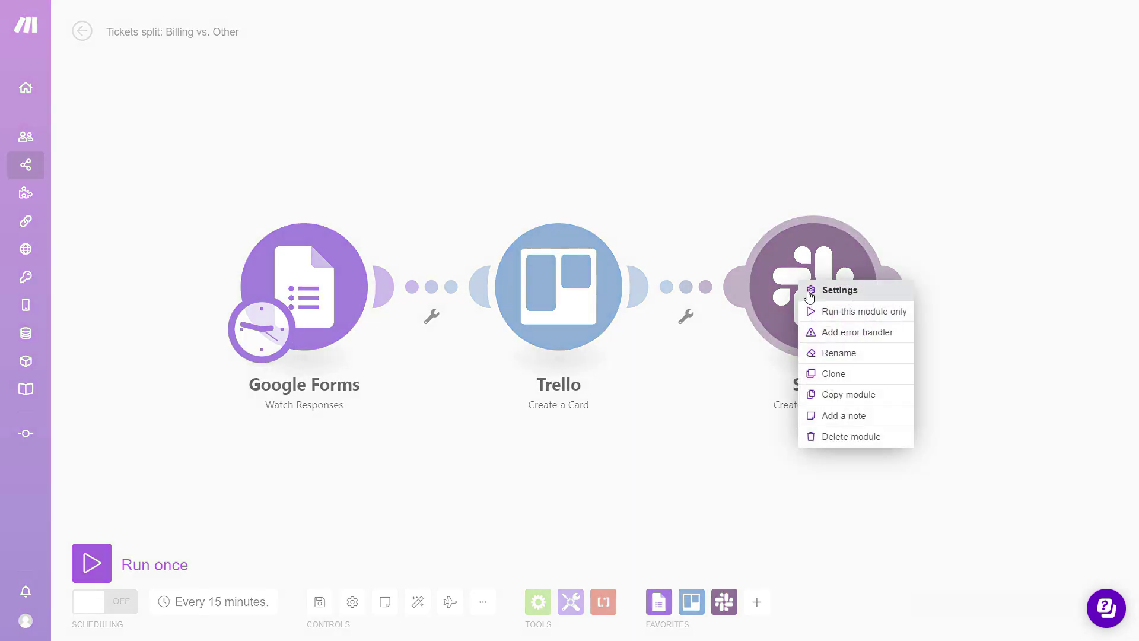
pyautogui.click(865, 395)
pyautogui.rightClick(745, 467)
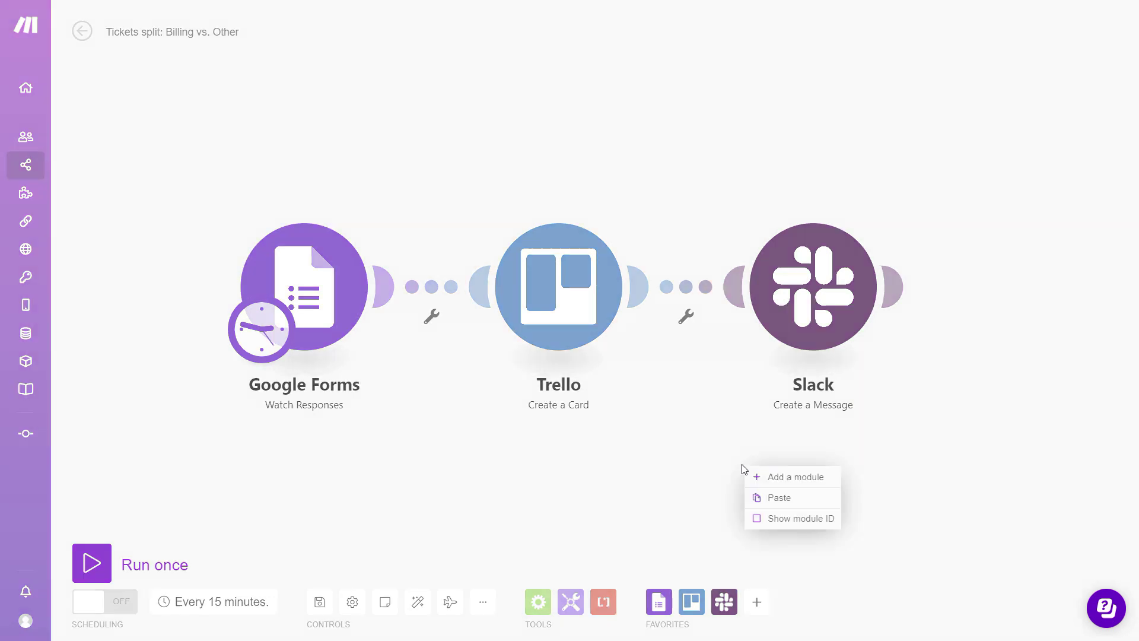
pyautogui.click(790, 499)
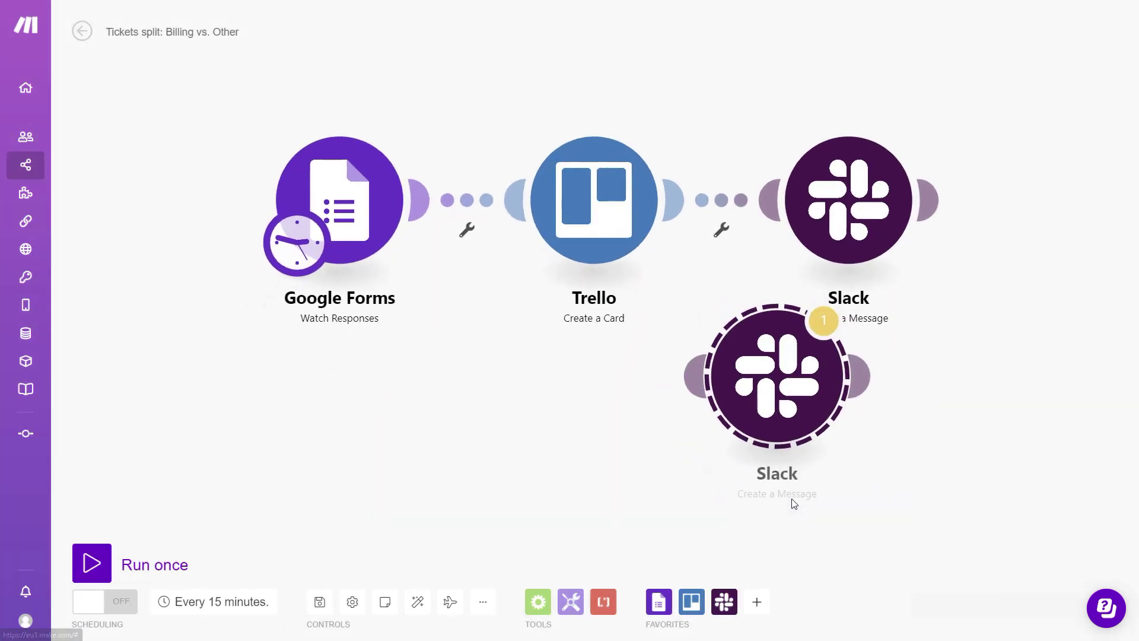
# Add a router on the Trello–Slack link, attach the duplicate Slack module, and auto-align
pyautogui.rightClick(723, 203)
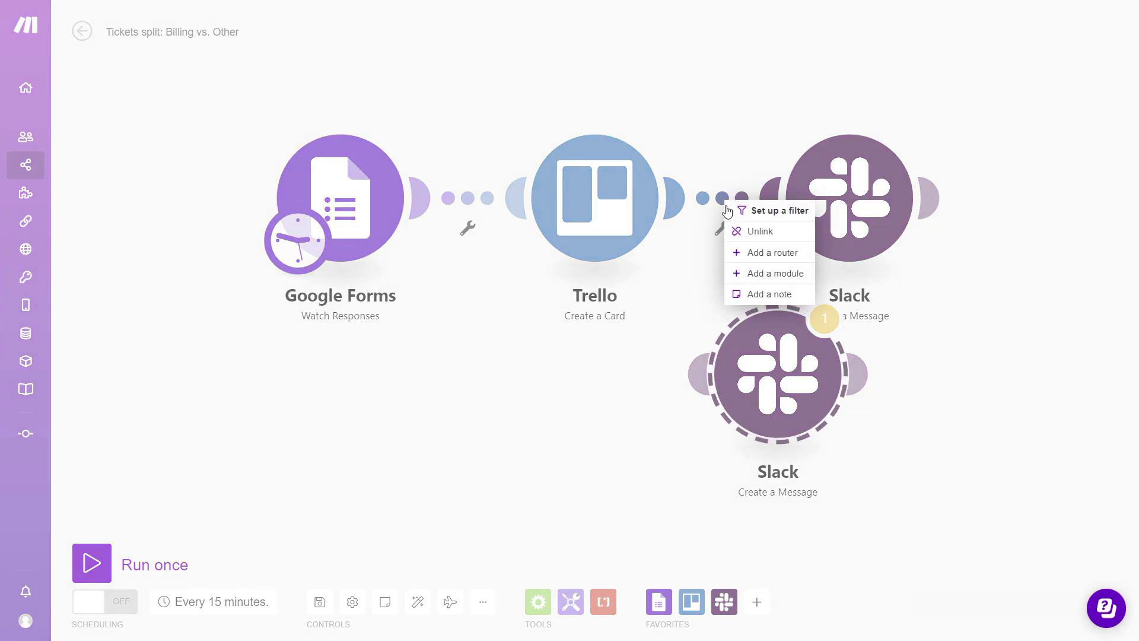
pyautogui.click(771, 253)
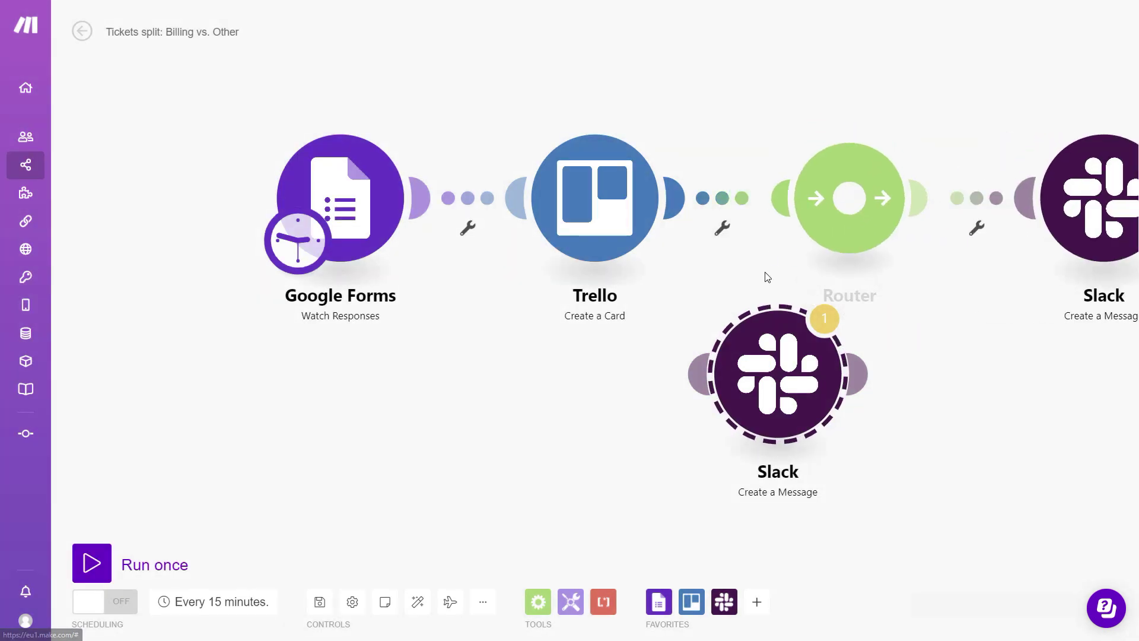
pyautogui.moveTo(771, 387); pyautogui.dragTo(1047, 434)
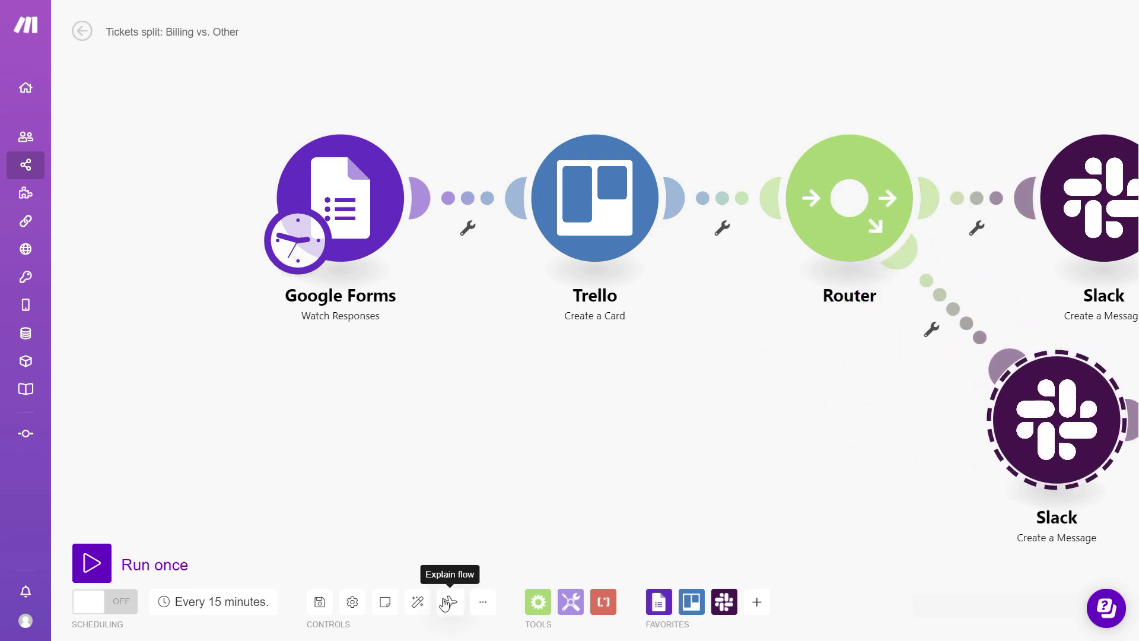
pyautogui.click(417, 602)
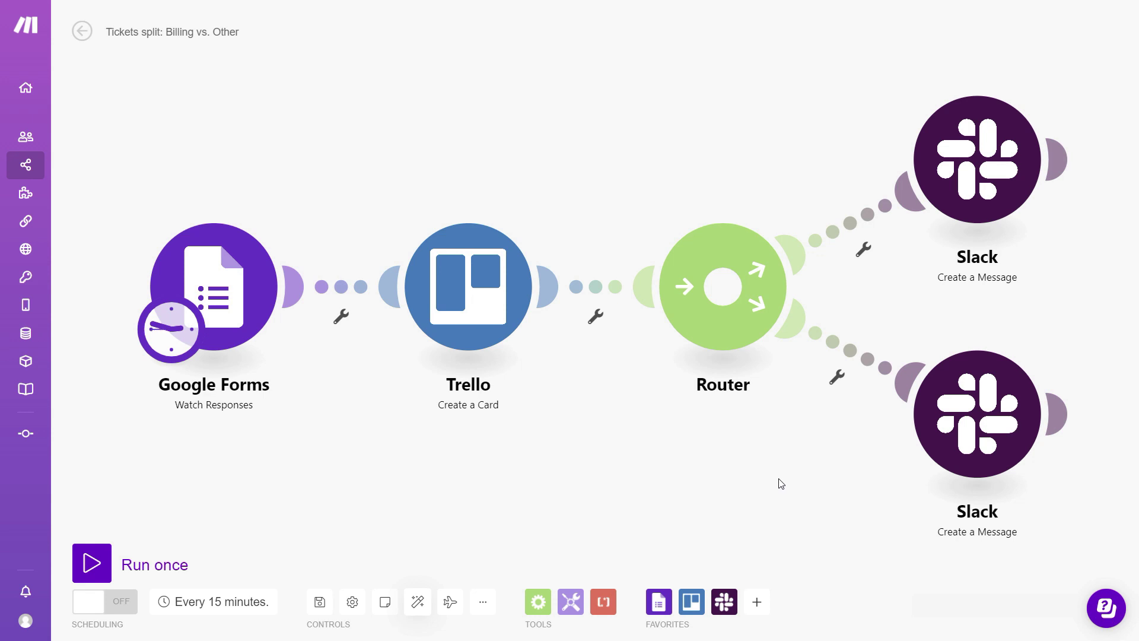
# Start a filter on the upper route labelled 'Billing issues'
pyautogui.click(863, 251)
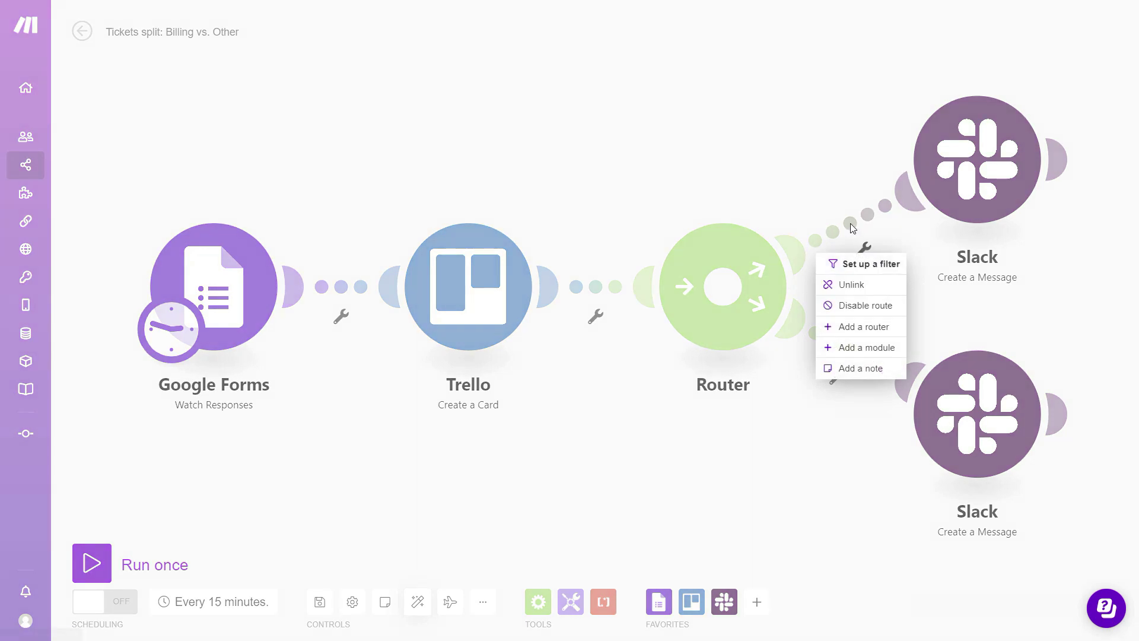
pyautogui.click(851, 226)
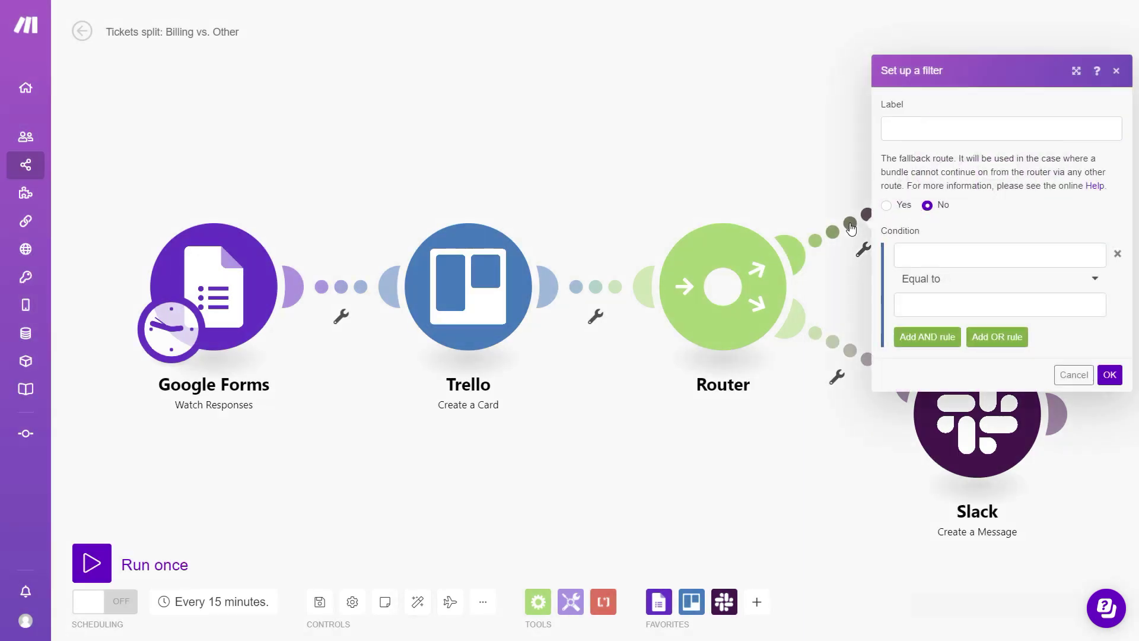
pyautogui.click(958, 130)
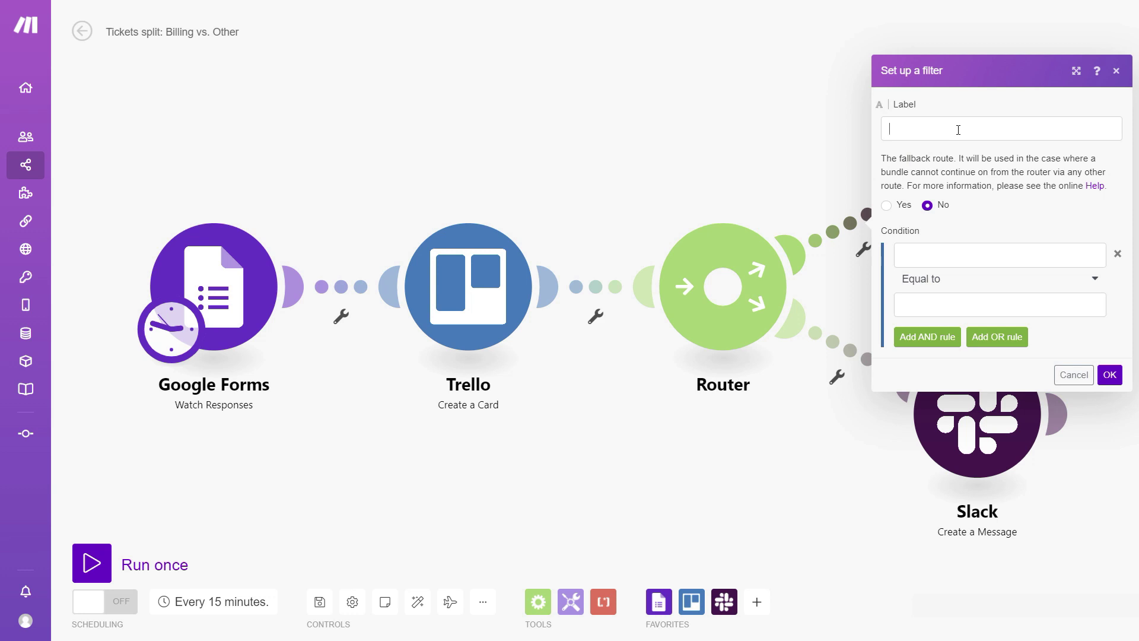
pyautogui.write('Bil')
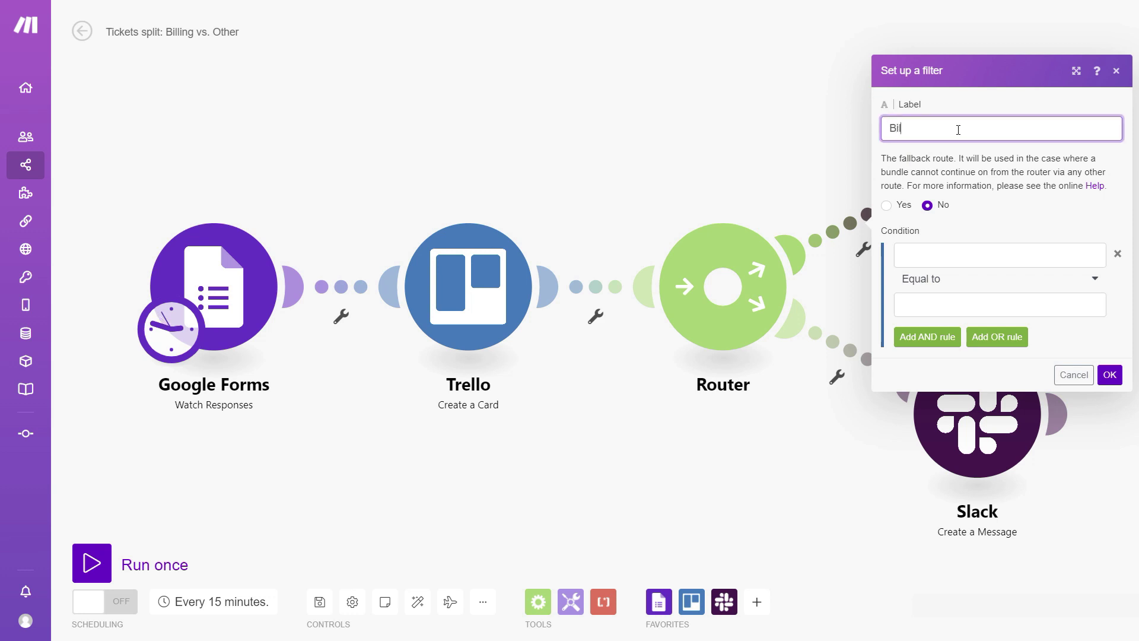
pyautogui.write('ling issues')
# Give the filter the condition 'Choose the topic' Equal to Billing and save it
pyautogui.click(991, 256)
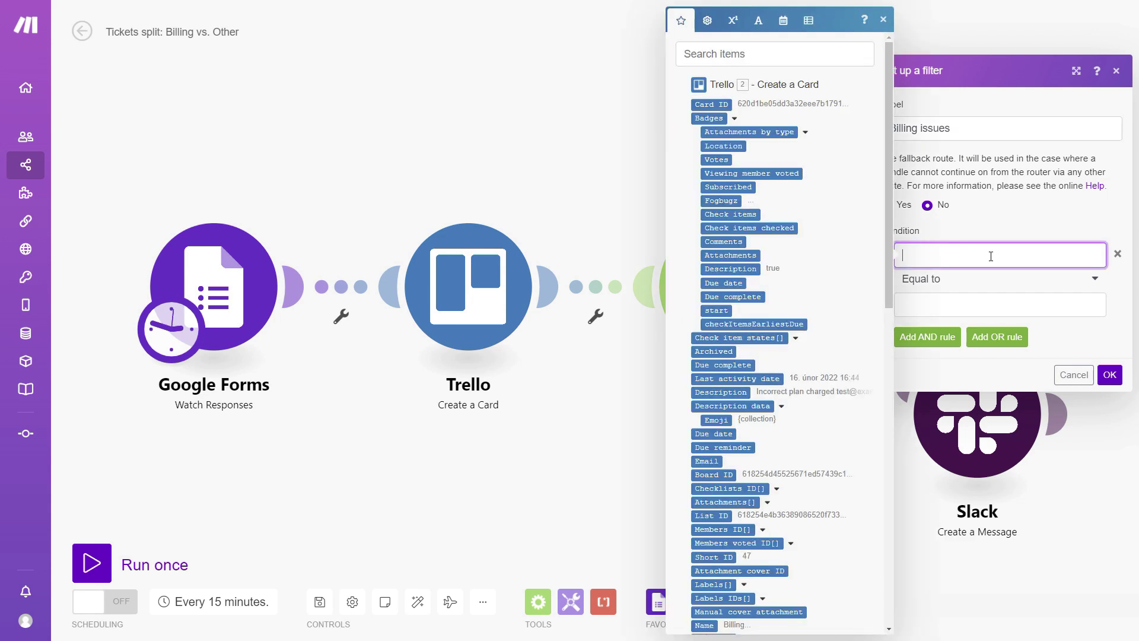
pyautogui.scroll(-10, 796, 323)
pyautogui.scroll(-5, 799, 321)
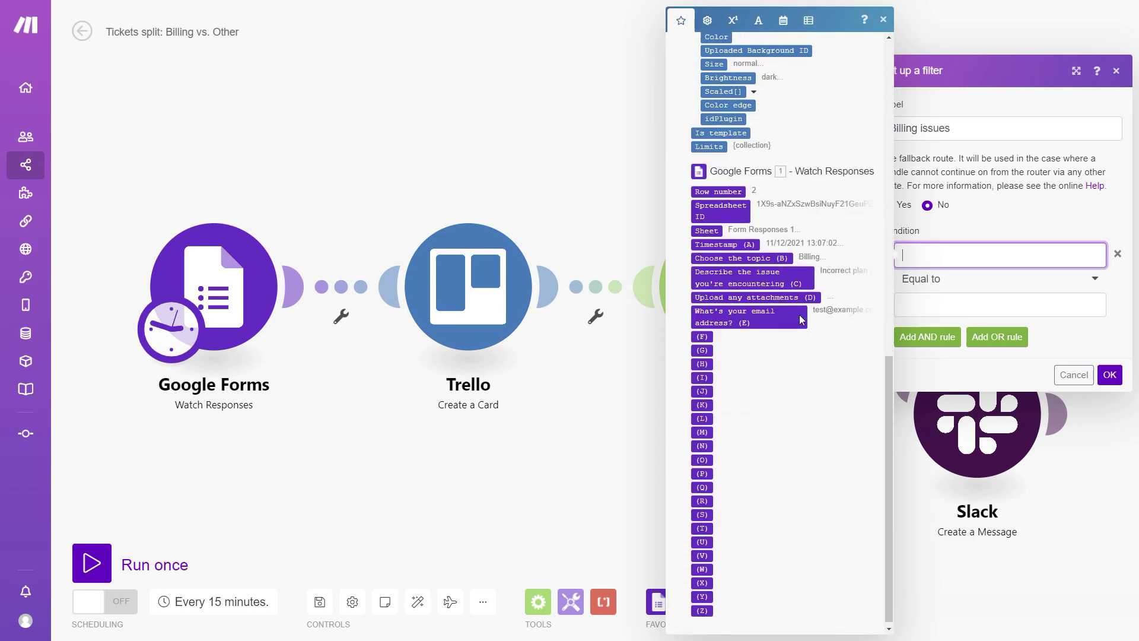
pyautogui.click(740, 254)
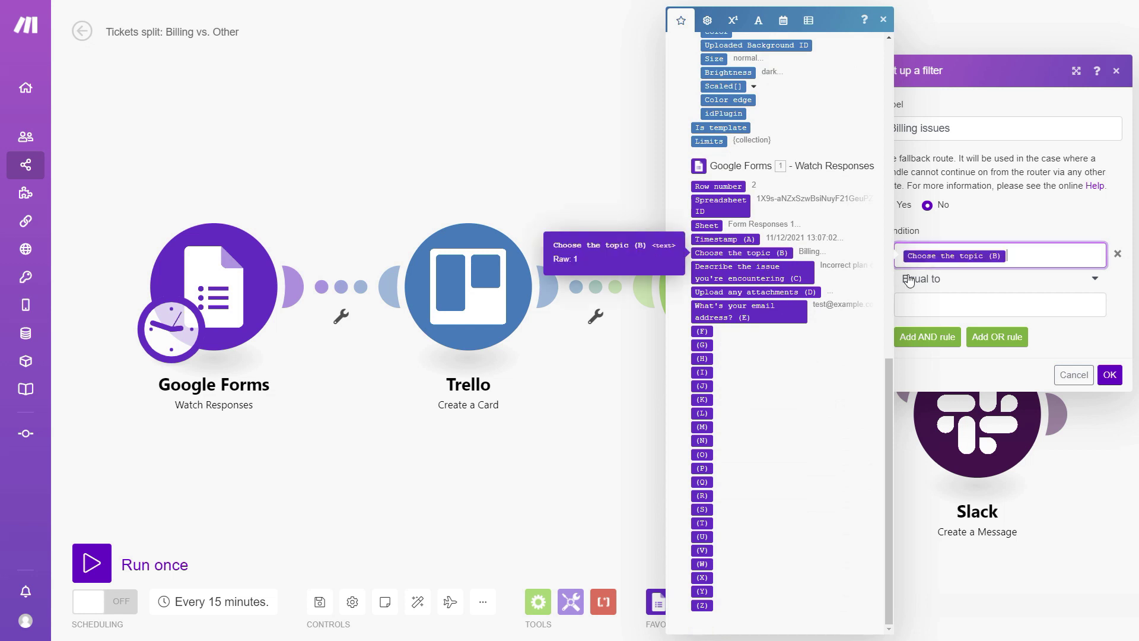
pyautogui.click(957, 300)
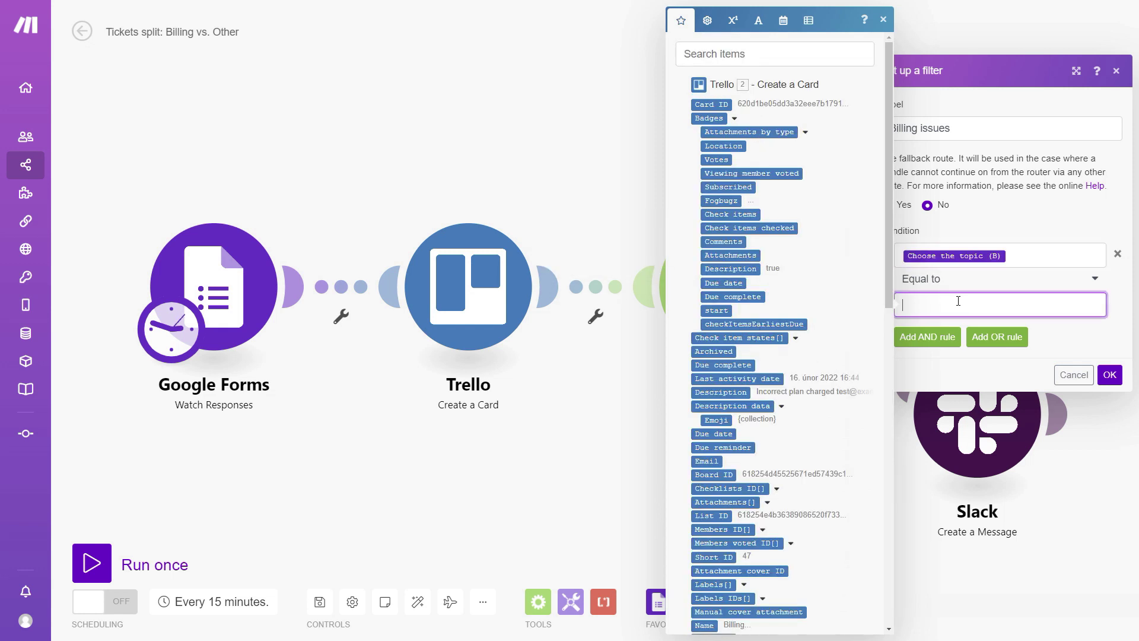
pyautogui.write('Billing')
pyautogui.click(973, 285)
pyautogui.click(975, 287)
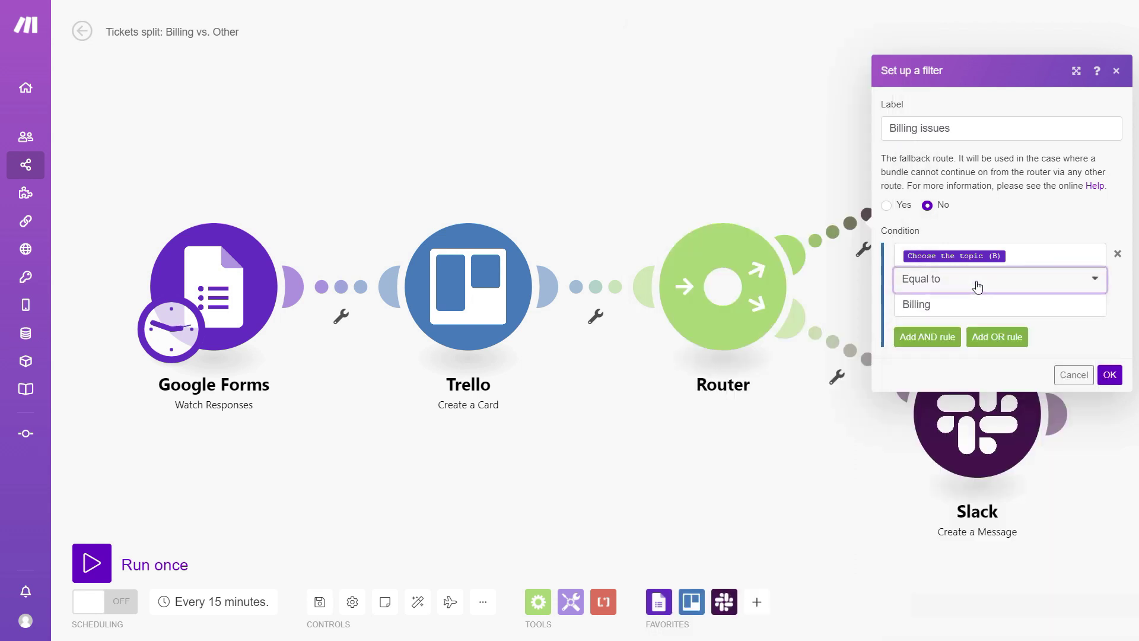
pyautogui.click(1068, 341)
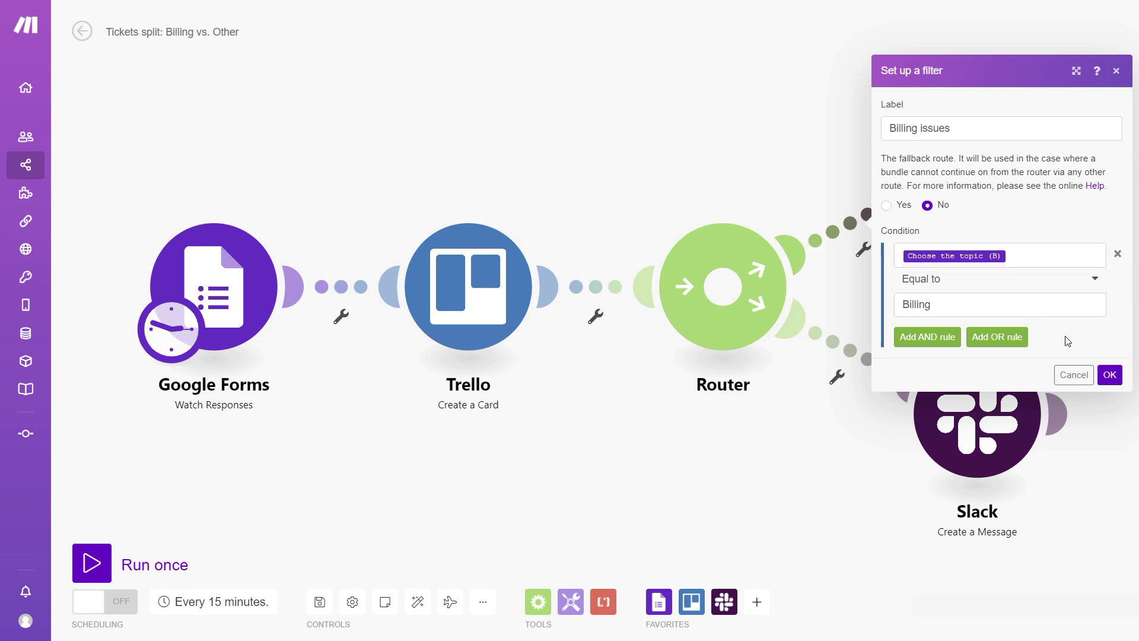
pyautogui.click(1109, 376)
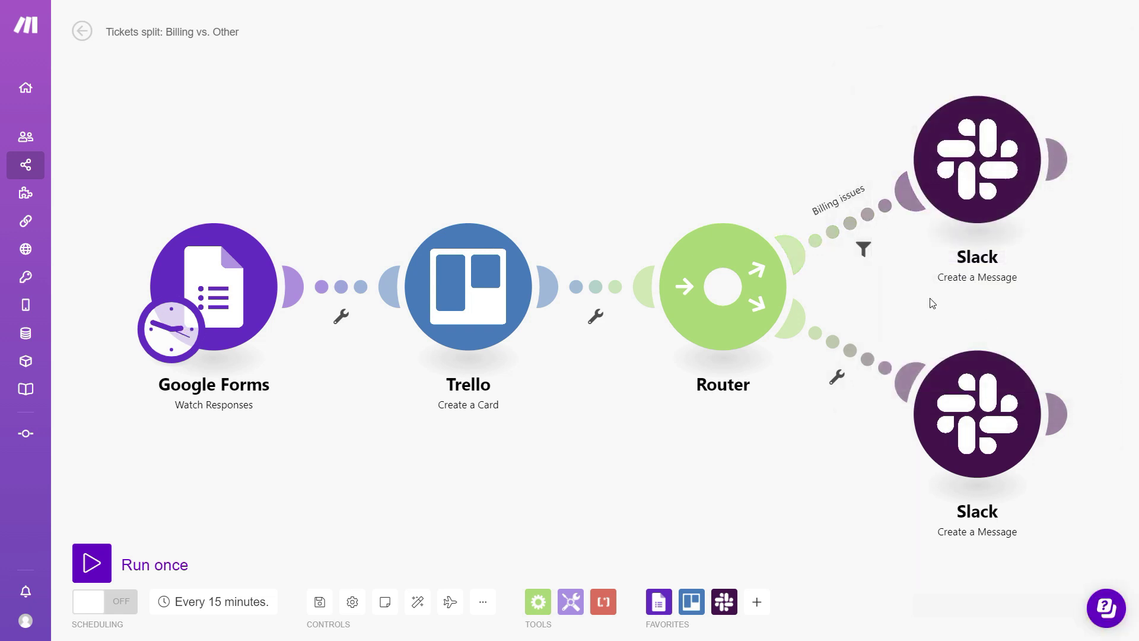
# Start a filter on the lower route labelled 'Other issues'
pyautogui.click(856, 356)
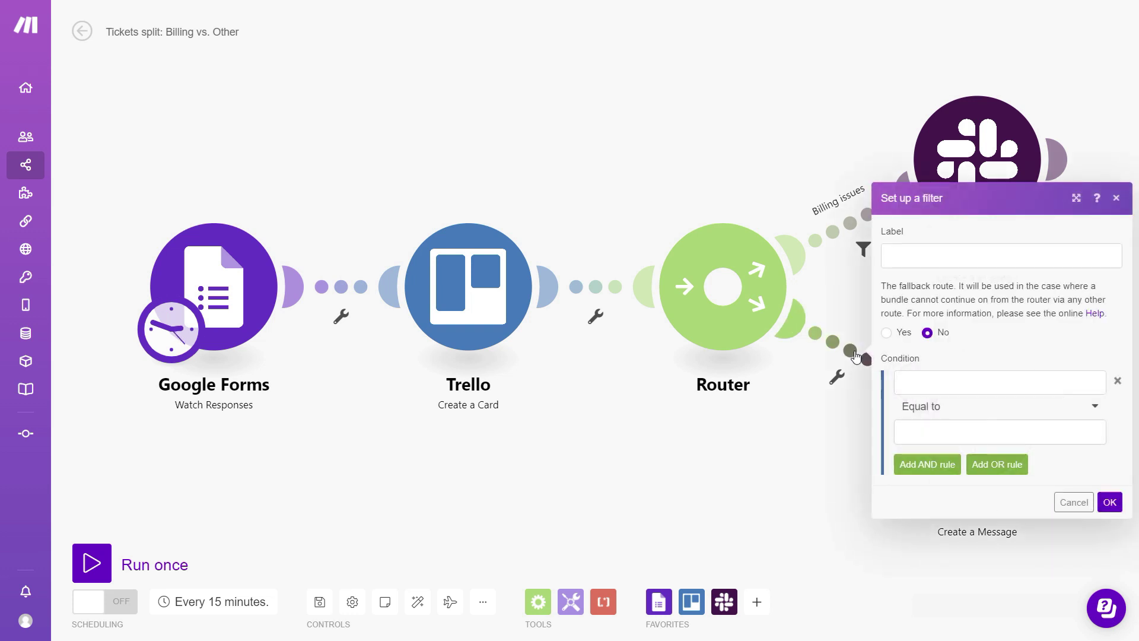
pyautogui.click(937, 260)
pyautogui.write('Other issues')
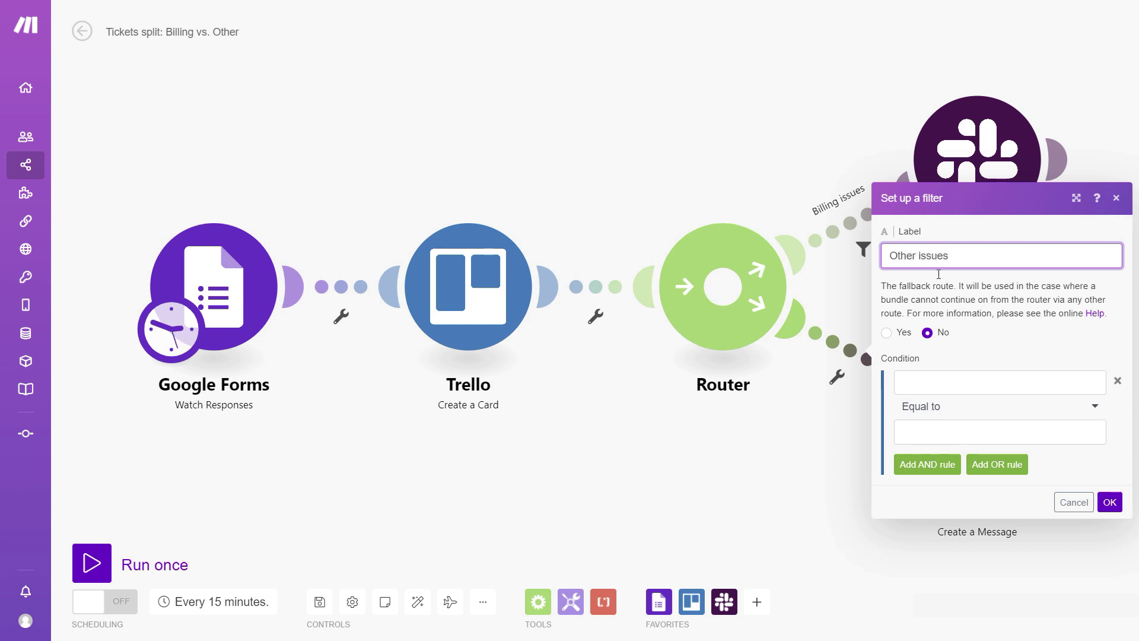
# Give the filter the condition 'Choose the topic' Not equal to Billing and save it
pyautogui.click(974, 383)
pyautogui.scroll(-10, 827, 389)
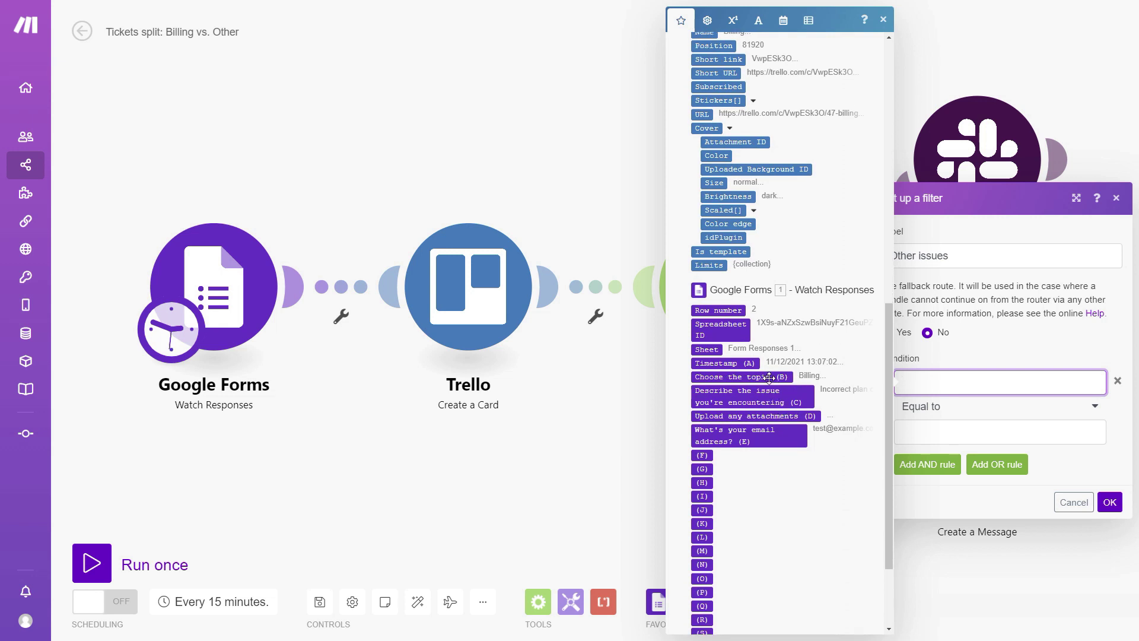
pyautogui.click(772, 382)
pyautogui.click(924, 414)
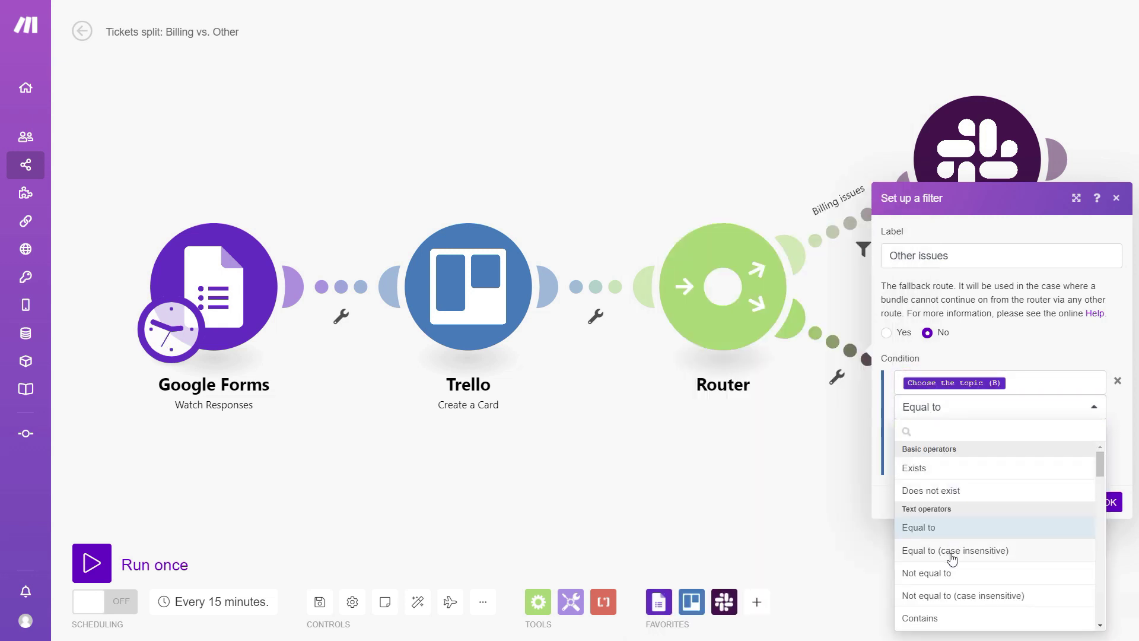
pyautogui.scroll(-1, 952, 551)
pyautogui.click(942, 515)
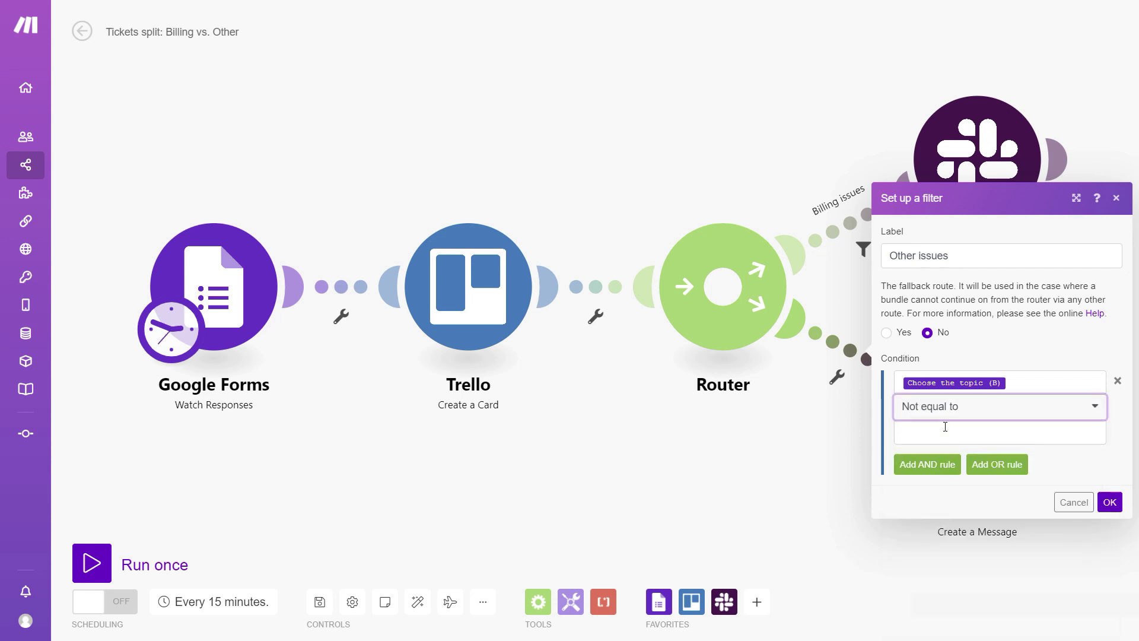
pyautogui.click(950, 433)
pyautogui.write('Billing')
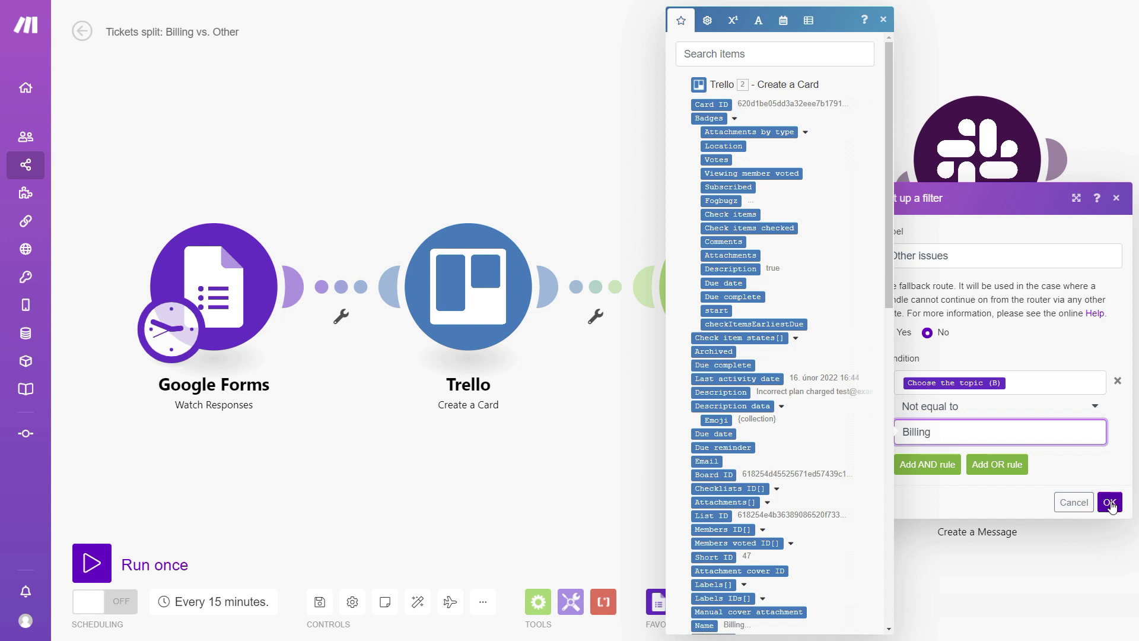
pyautogui.click(1110, 502)
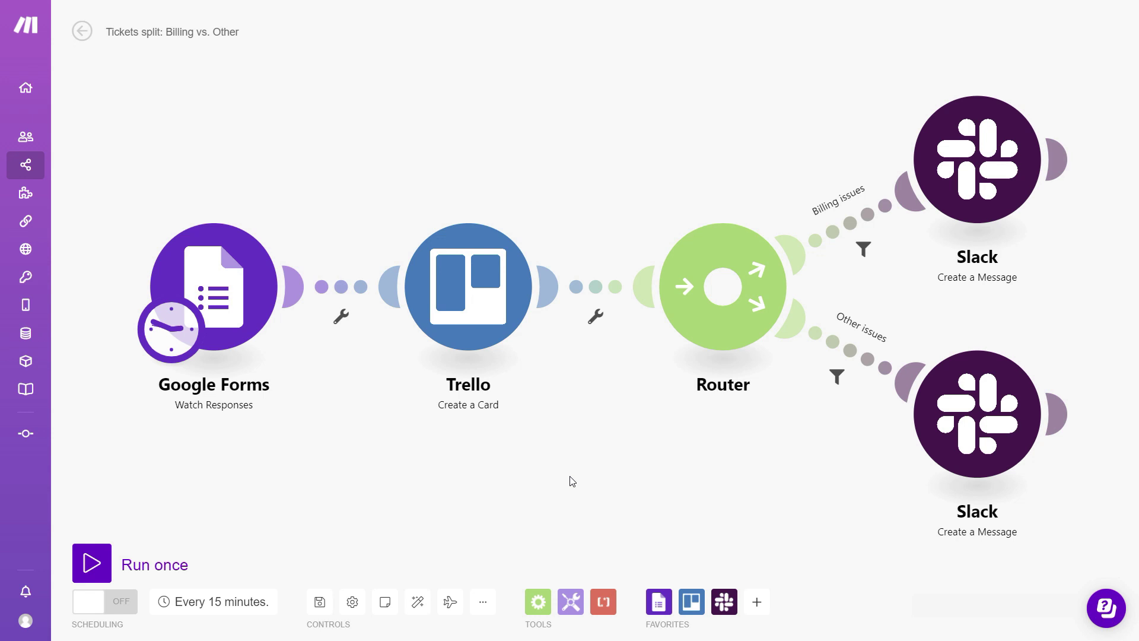
# Run the scenario once; check Billing passed one bundle and Other issues two
pyautogui.click(92, 562)
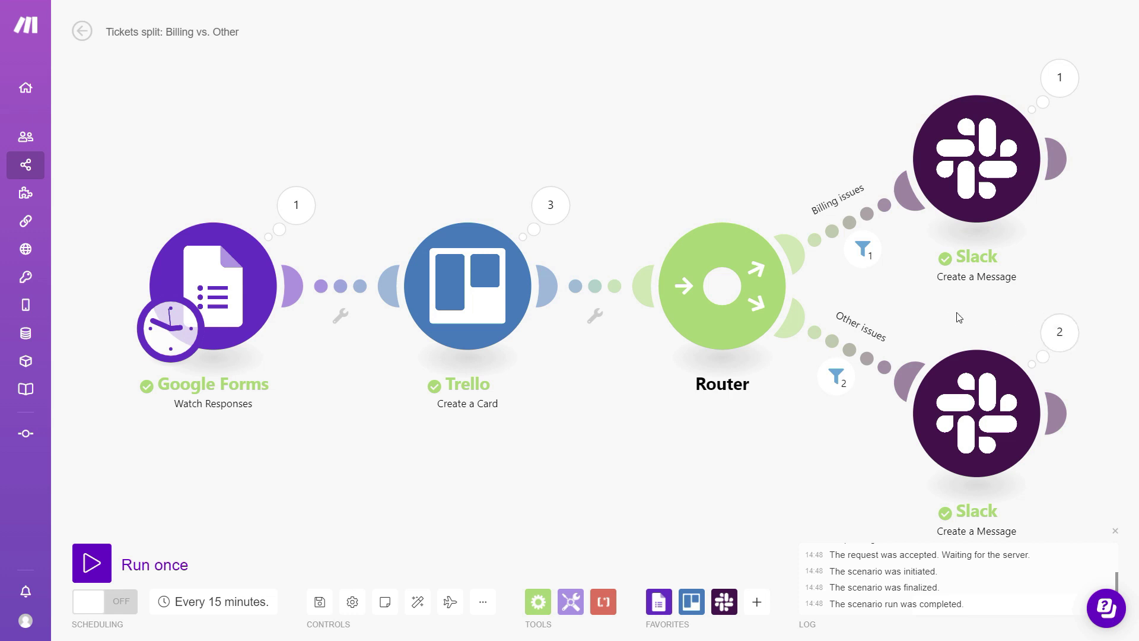
pyautogui.click(864, 254)
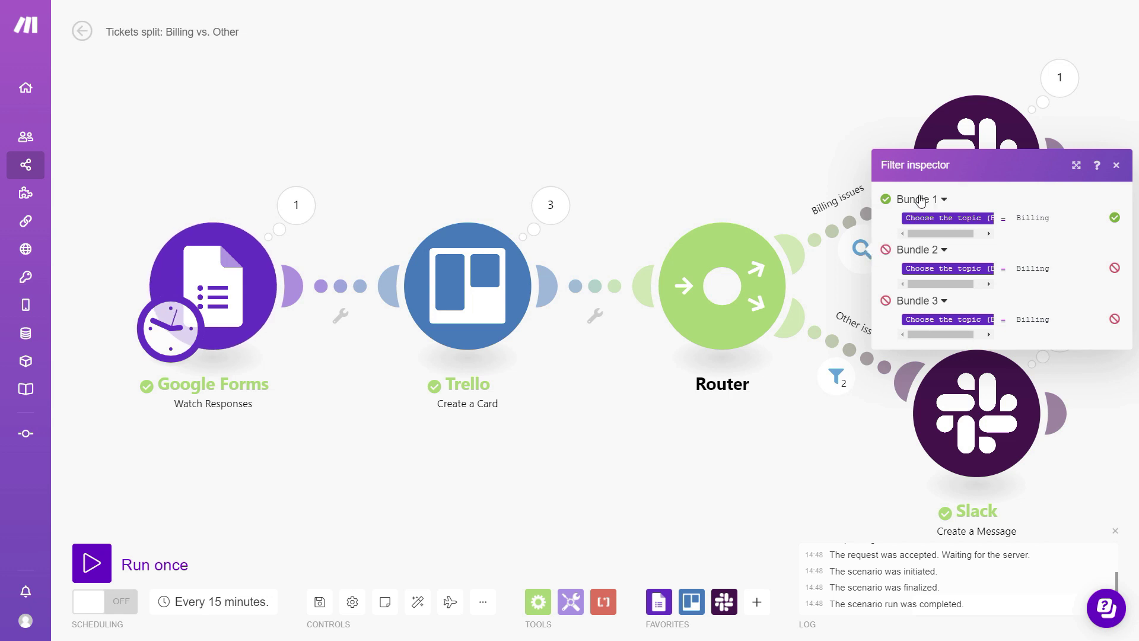
pyautogui.moveTo(951, 214)
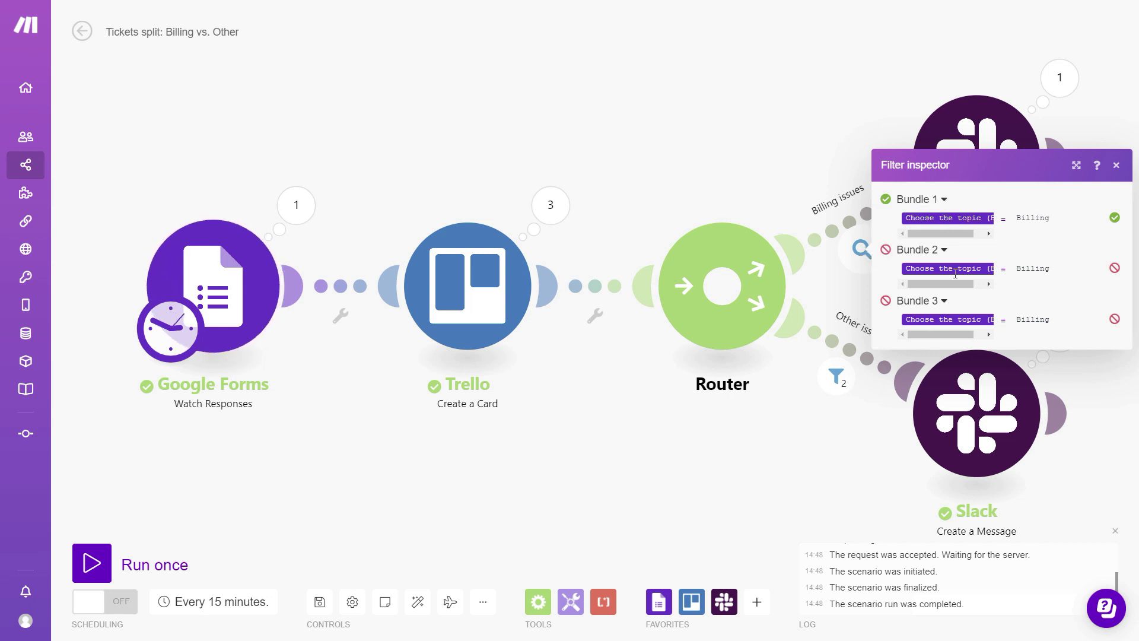
pyautogui.moveTo(955, 267)
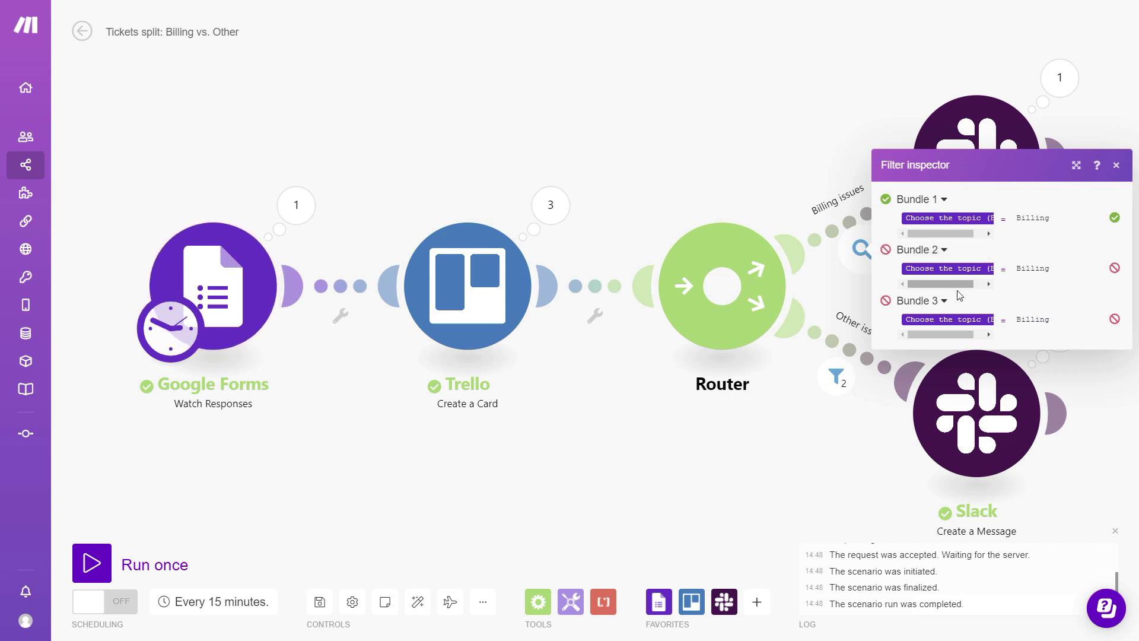
pyautogui.moveTo(967, 321)
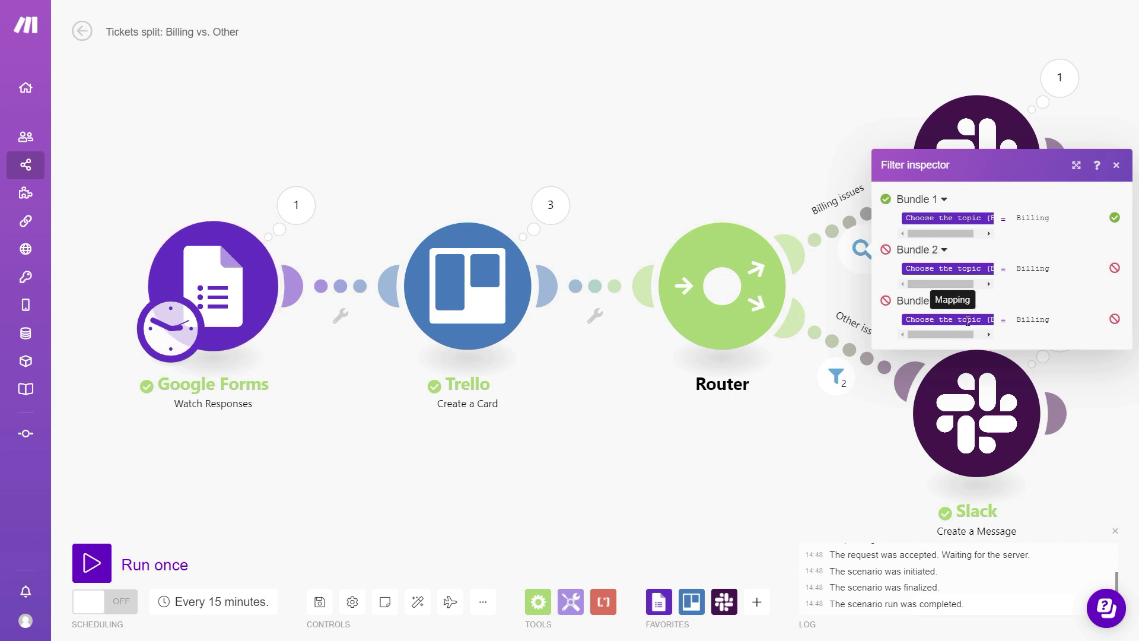
pyautogui.click(784, 467)
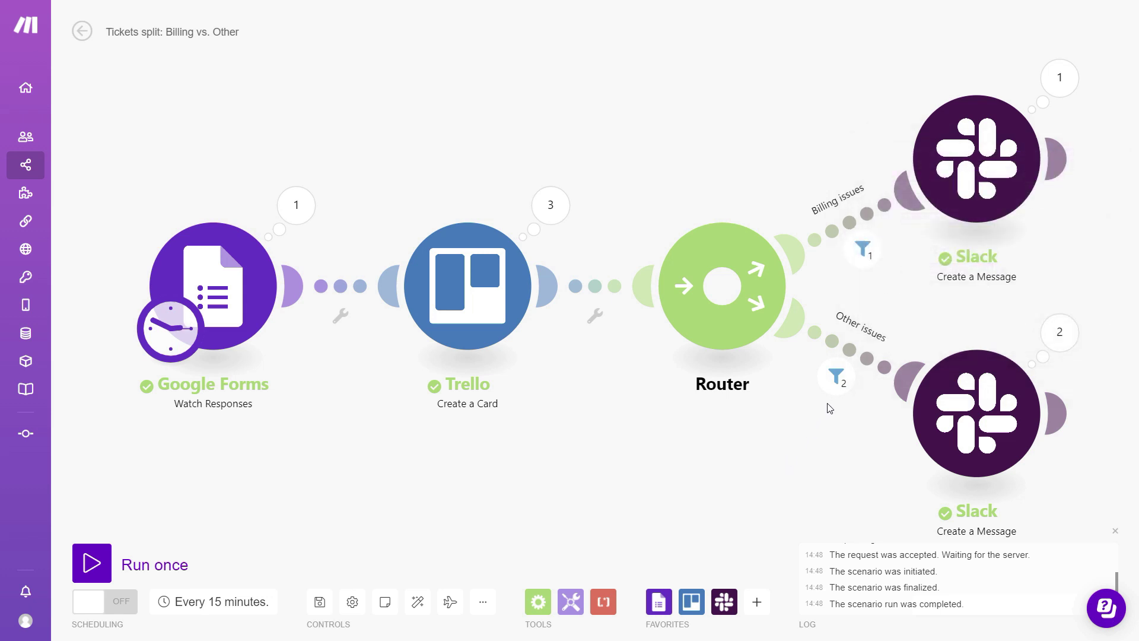
pyautogui.click(835, 376)
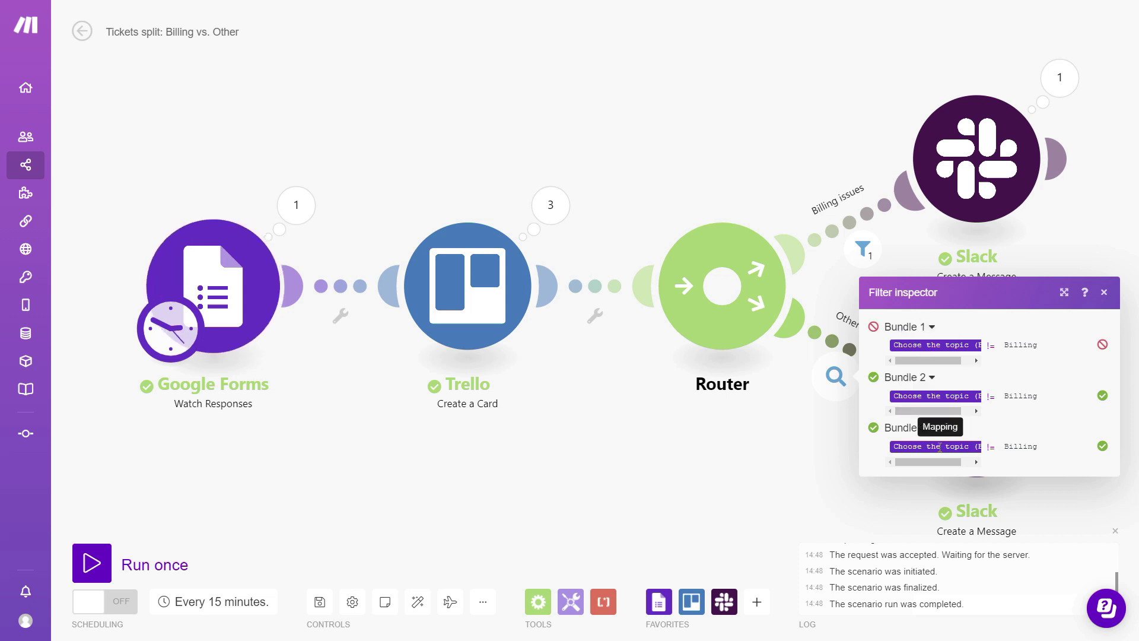
pyautogui.click(808, 461)
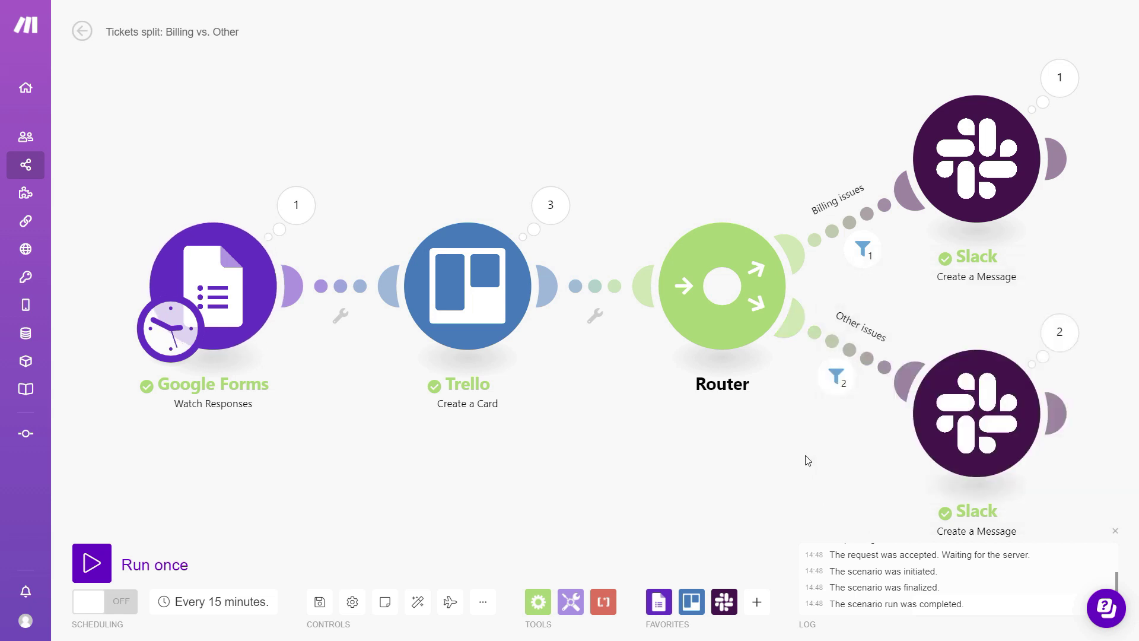